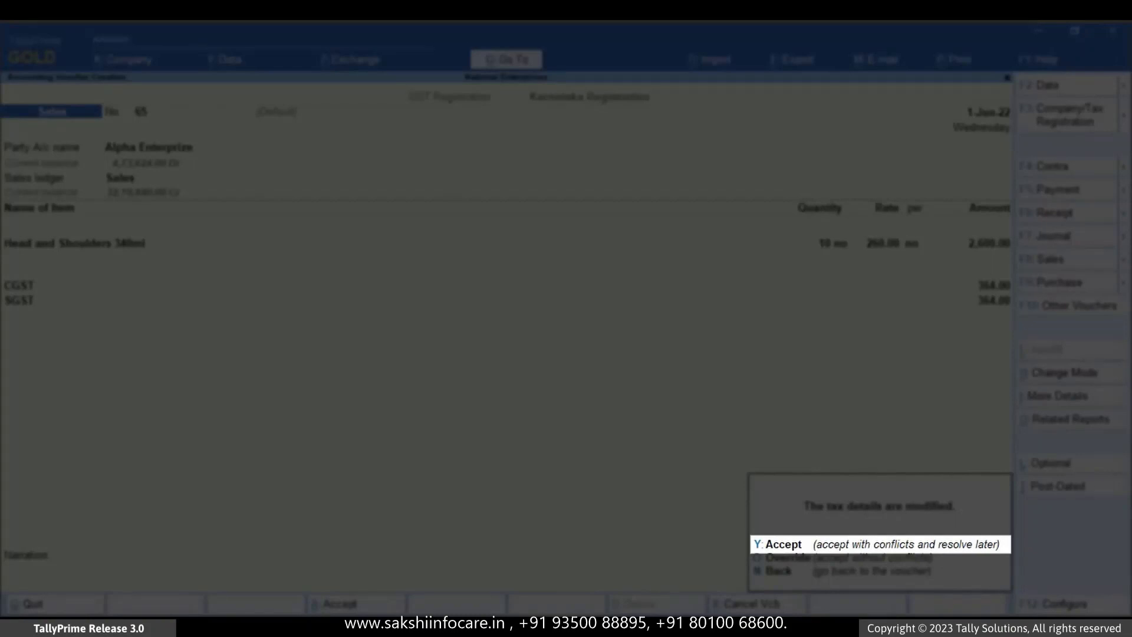
Accept the Alpha Enterprize sales voucher with its tax conflicts to resolve them another time, and open the GSTR-1 report.
{"action": "key", "text": "y"}
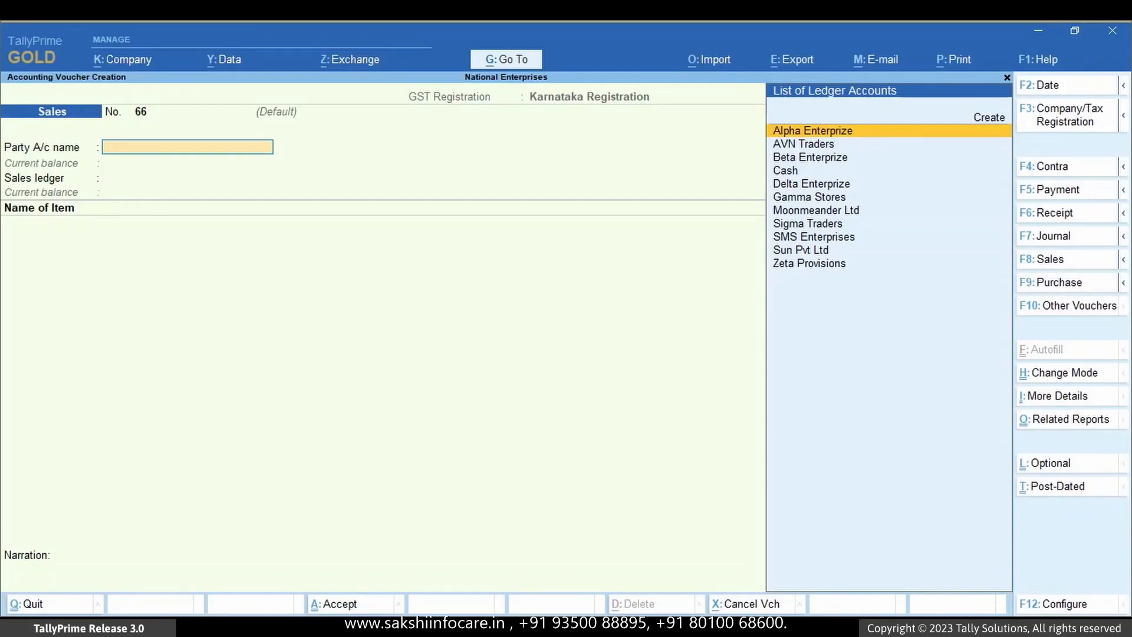
{"action": "key", "text": "alt+g"}
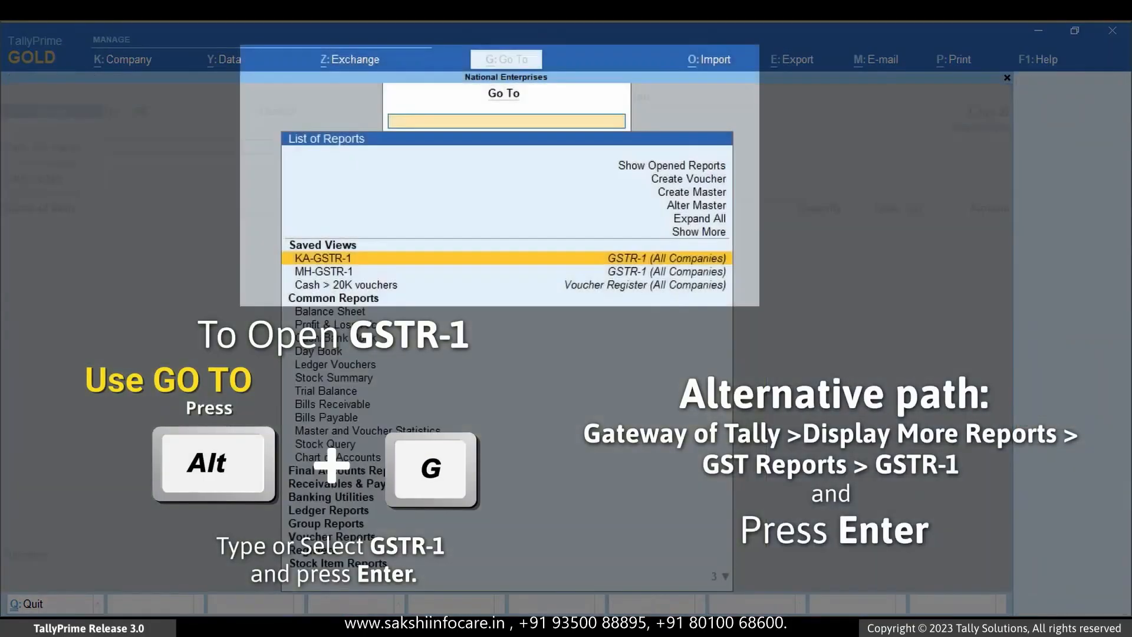
{"action": "type", "text": "Gst"}
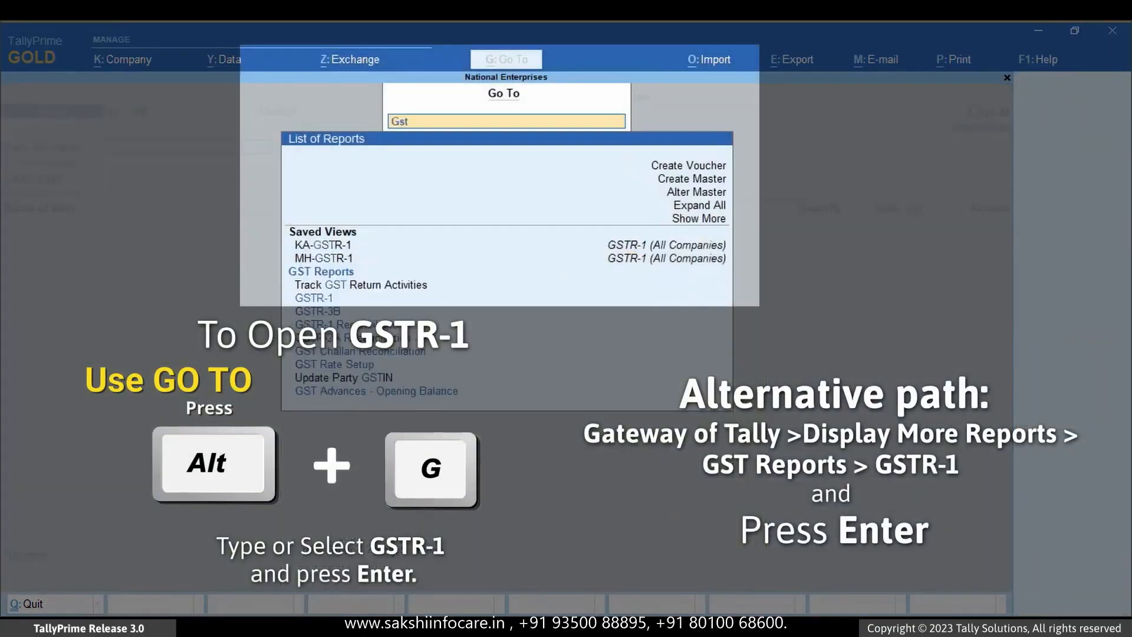
{"action": "key", "text": "Down"}
{"action": "key", "text": "Down"}
{"action": "key", "text": "Down"}
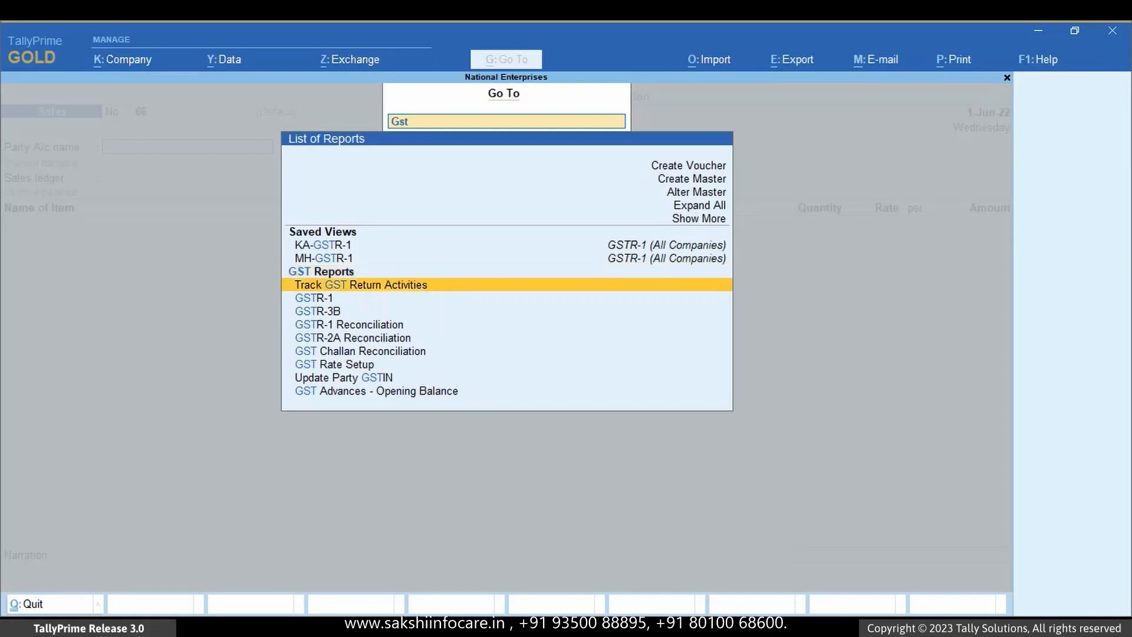
{"action": "key", "text": "Return"}
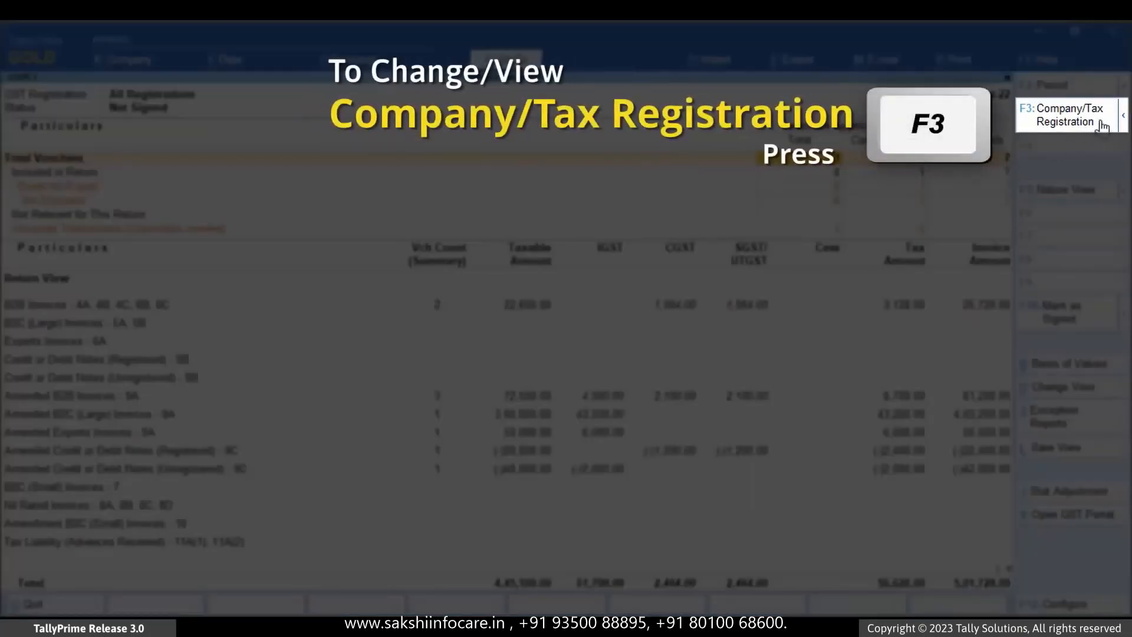
View the companies and tax registrations available for the GSTR-1 report, keeping All Registrations.
{"action": "left_click", "coordinate": [1104, 125]}
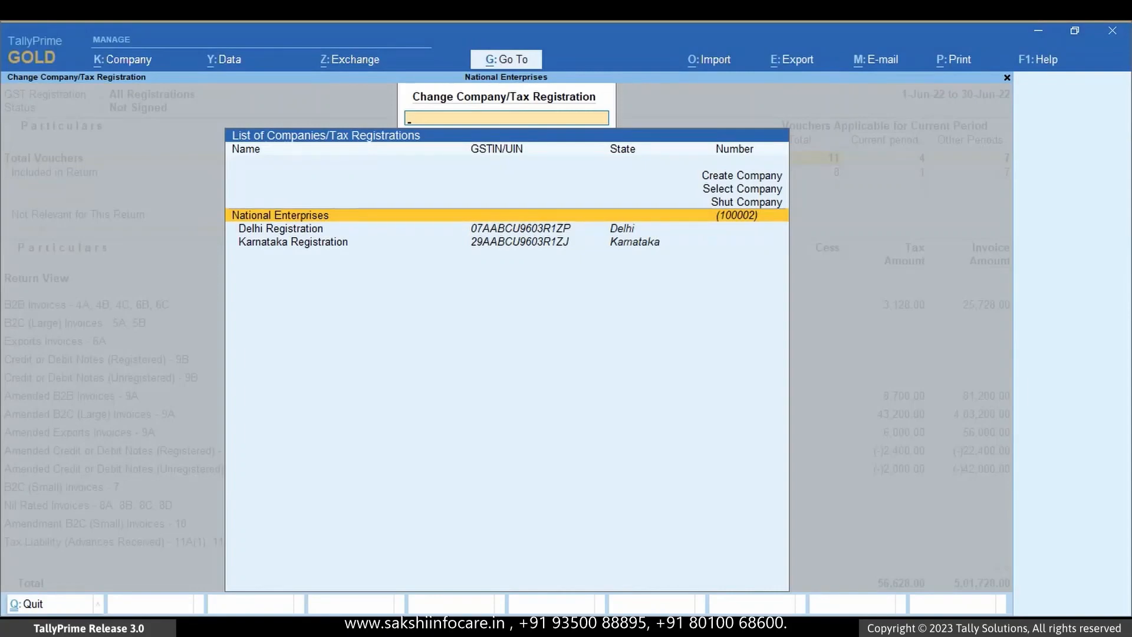
{"action": "key", "text": "Escape"}
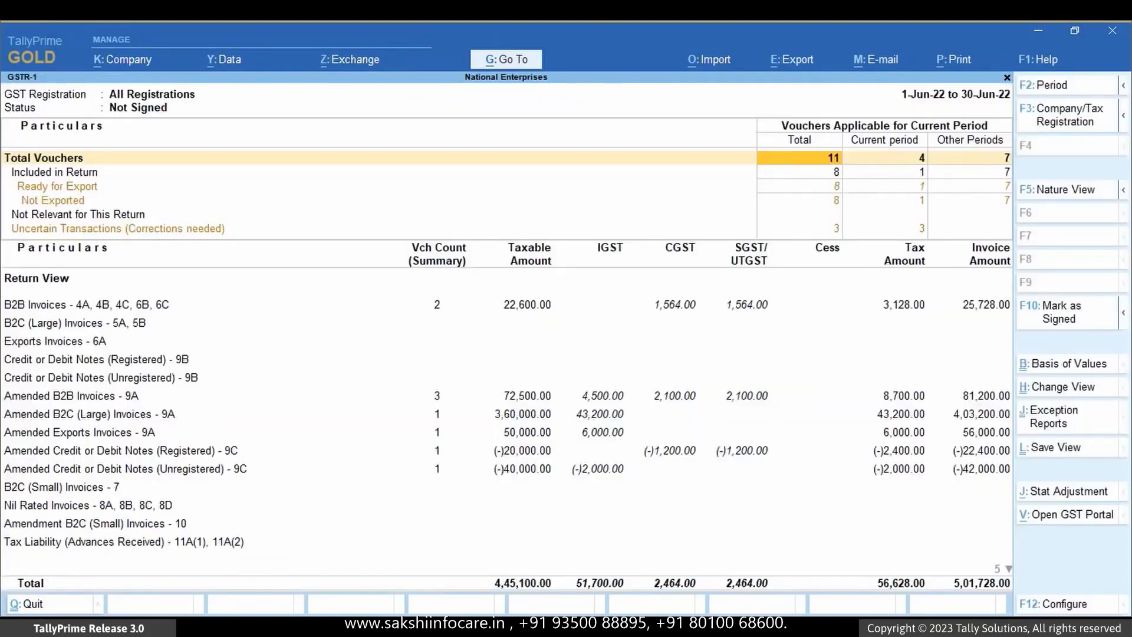
From the report's Uncertain Transactions, open the vouchers whose GST Rate Details are overridden in transaction.
{"action": "key", "text": "Down"}
{"action": "key", "text": "Down"}
{"action": "key", "text": "Down"}
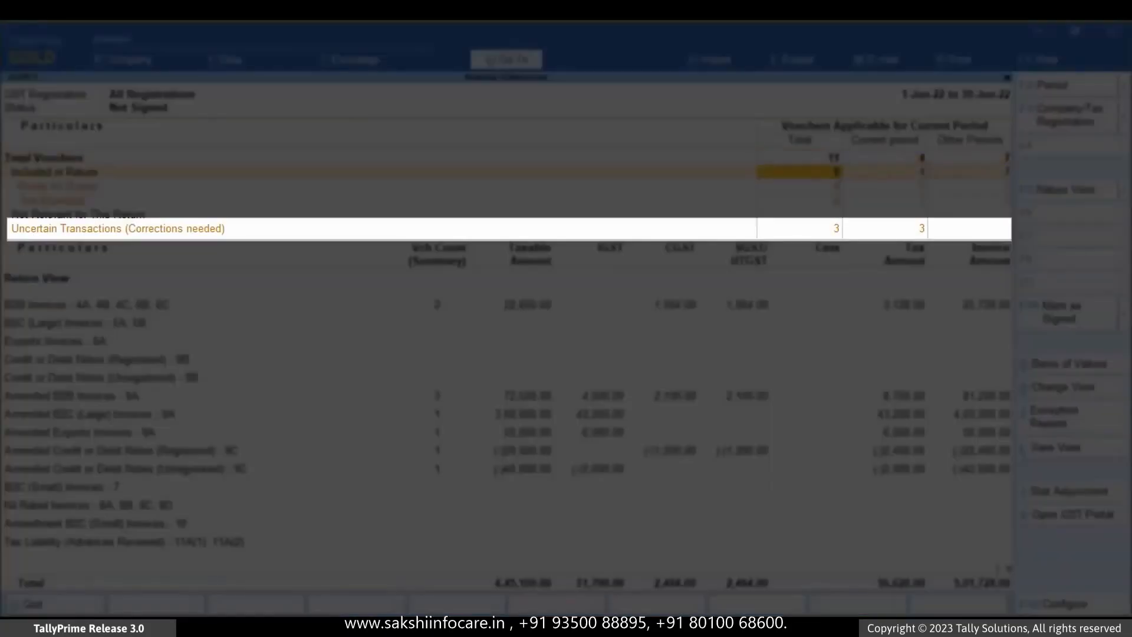
{"action": "key", "text": "Down"}
{"action": "key", "text": "Down"}
{"action": "key", "text": "Return"}
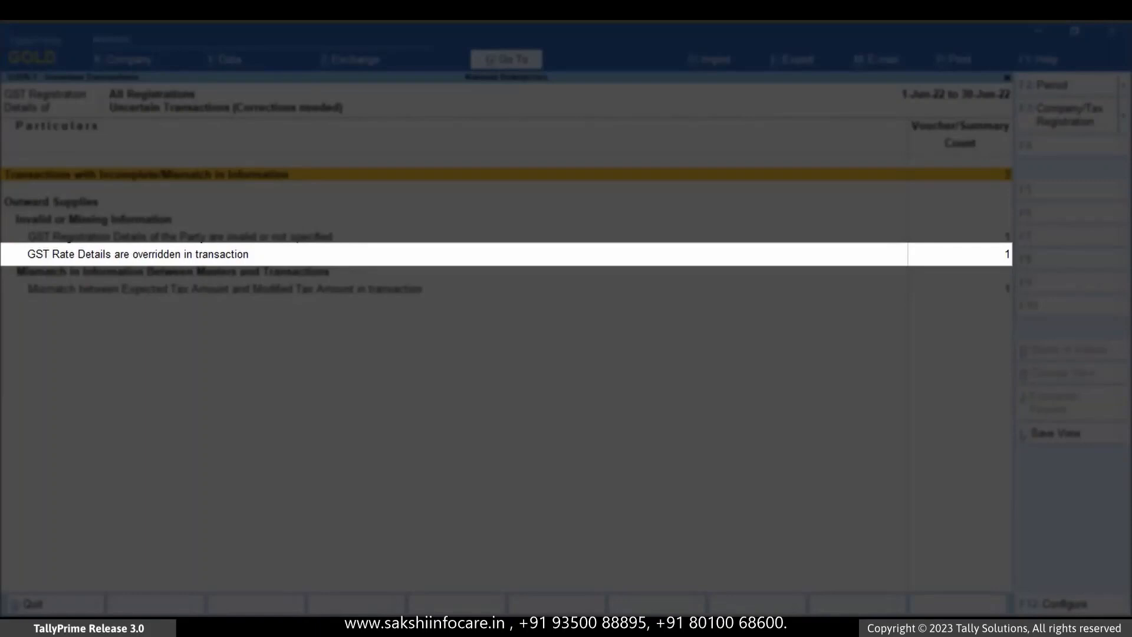
{"action": "key", "text": "Down"}
{"action": "key", "text": "Down"}
{"action": "key", "text": "Return"}
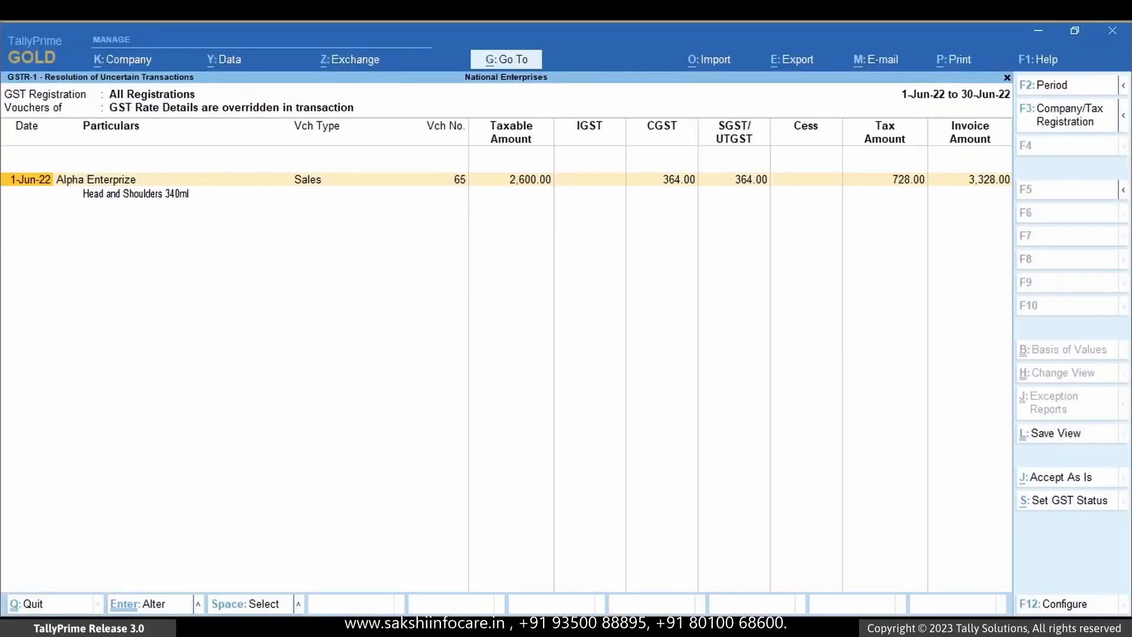
Accept the Alpha Enterprize sales voucher as is for inclusion in the return, and go back to the GSTR-1 summary.
{"action": "key", "text": "space"}
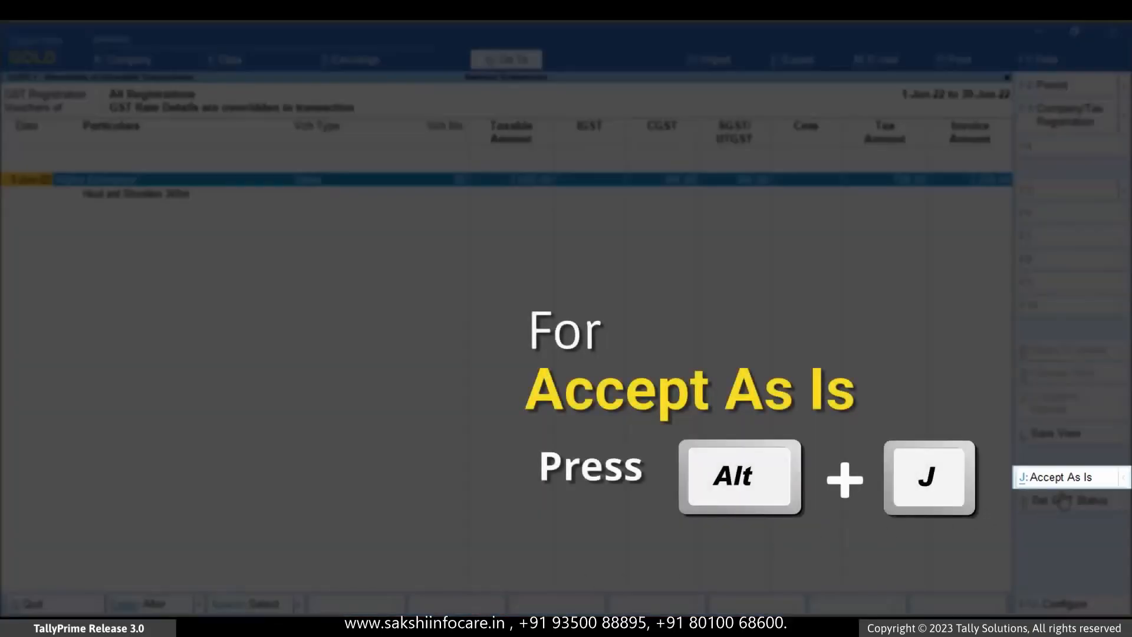
{"action": "left_click", "coordinate": [1100, 480]}
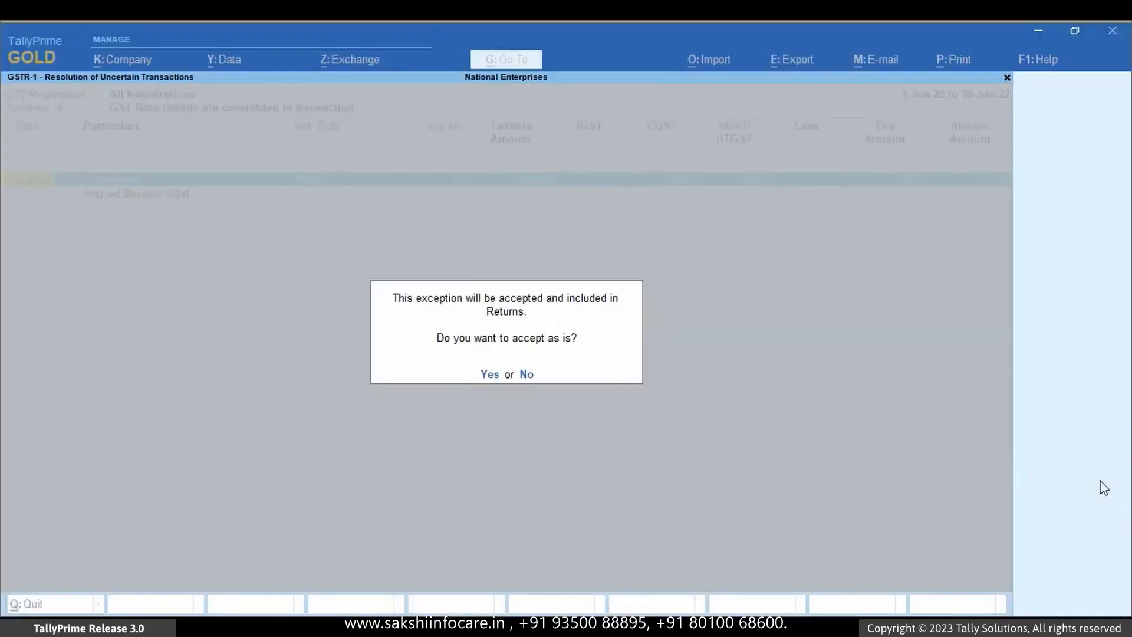
{"action": "left_click", "coordinate": [491, 375]}
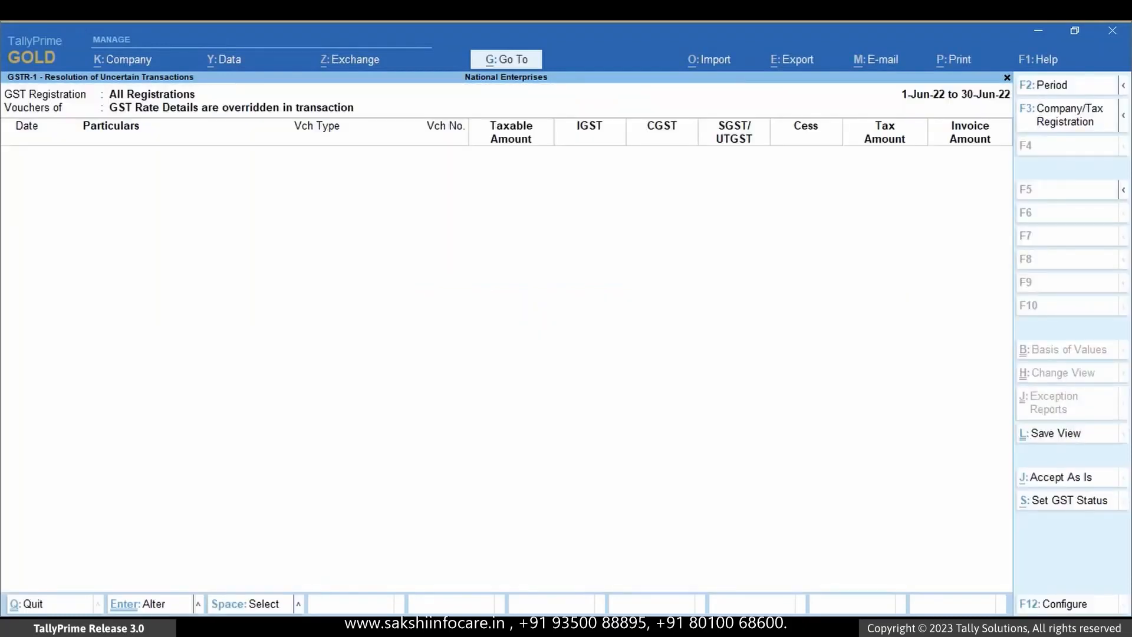
{"action": "key", "text": "Escape"}
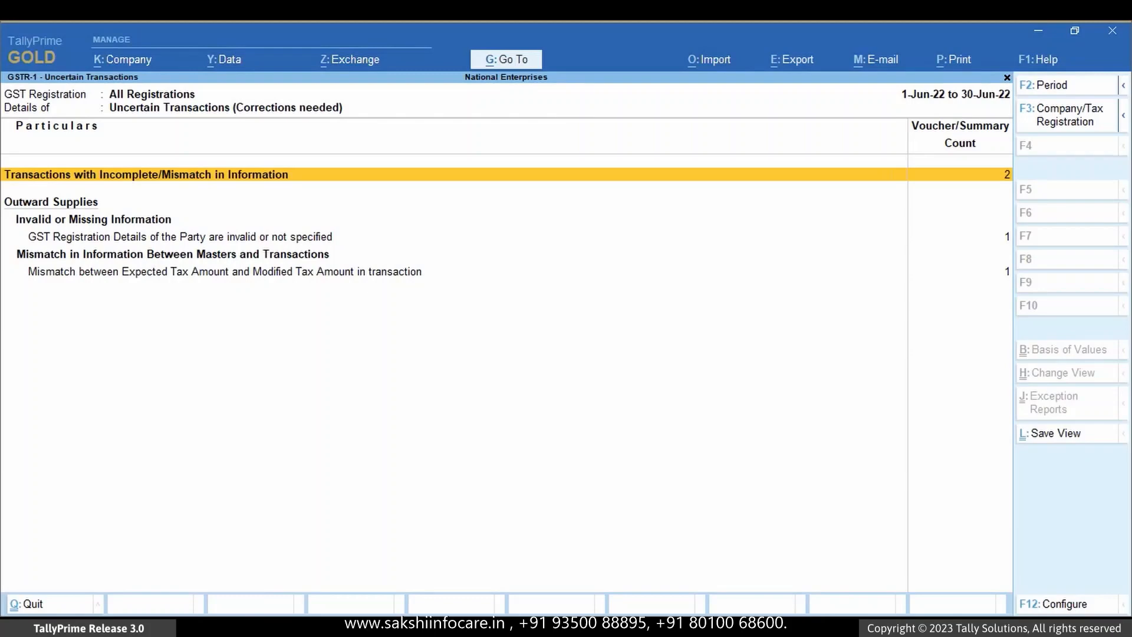
{"action": "key", "text": "Escape"}
Open the Transactions Accepted as Valid exception report and display the vouchers under Transactions accepted as is.
{"action": "key", "text": "Down"}
{"action": "key", "text": "Down"}
{"action": "key", "text": "Down"}
{"action": "key", "text": "Down"}
{"action": "key", "text": "Down"}
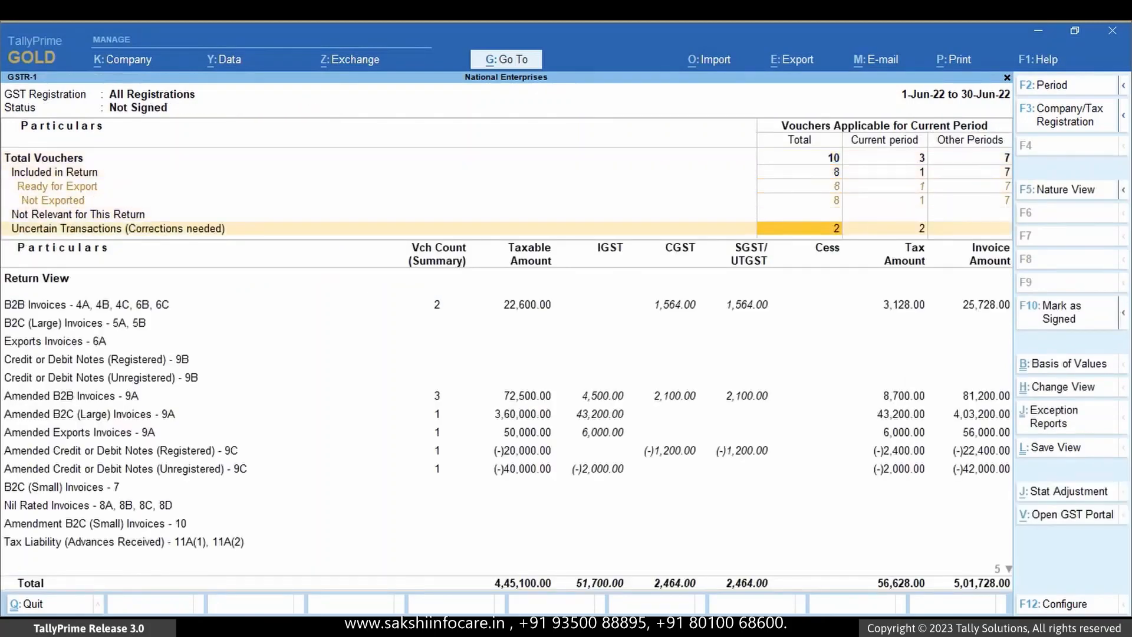
{"action": "key", "text": "Return"}
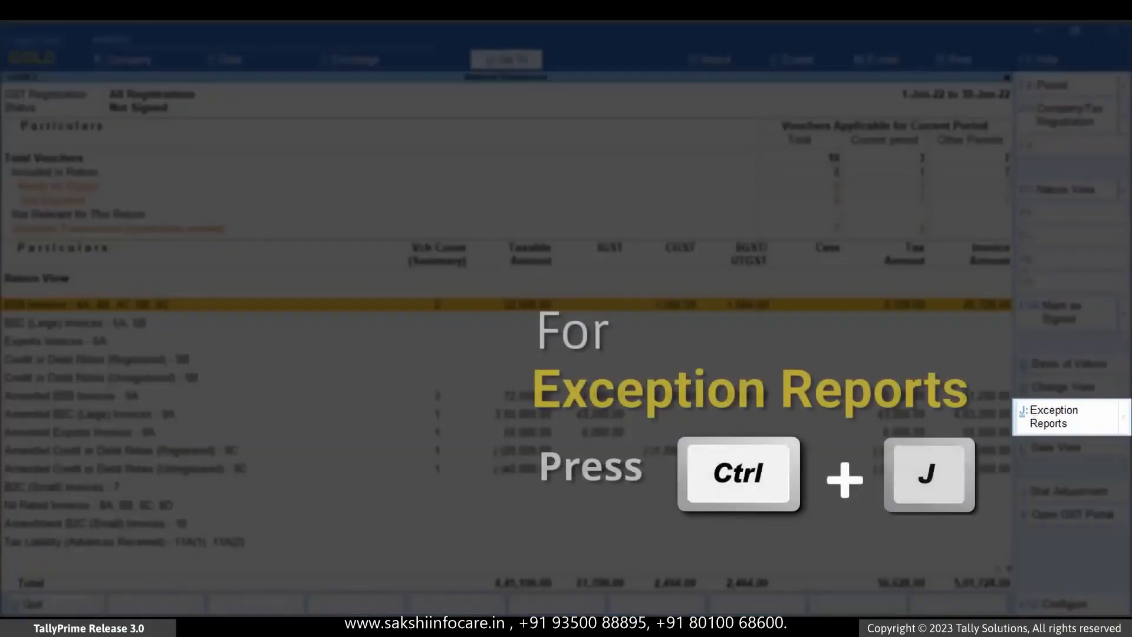
{"action": "left_click", "coordinate": [1082, 426]}
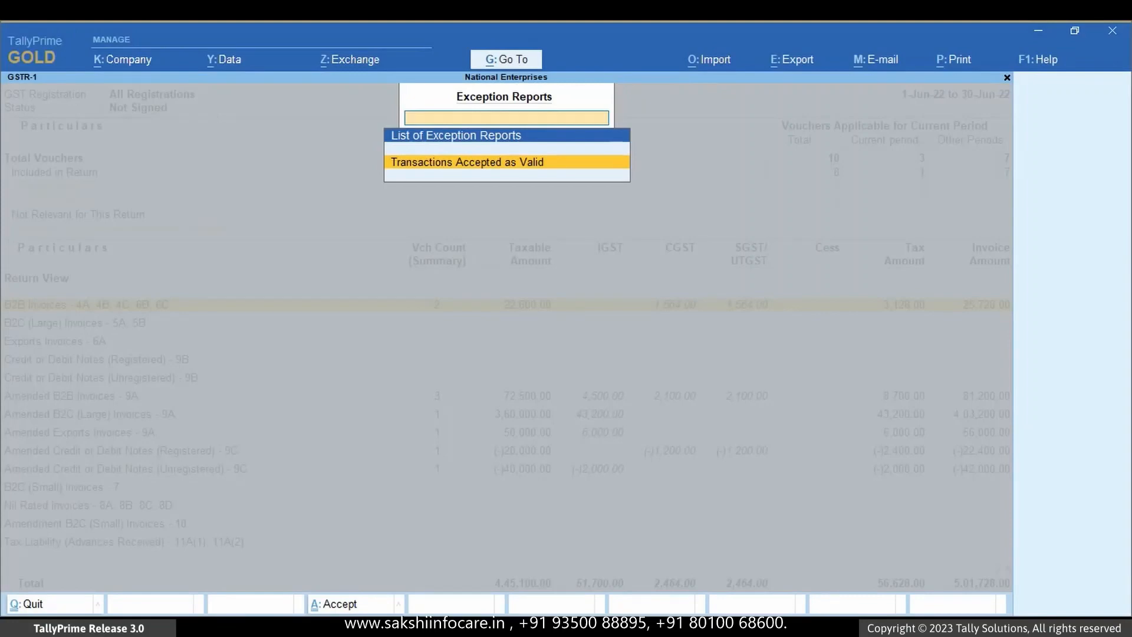
{"action": "key", "text": "Return"}
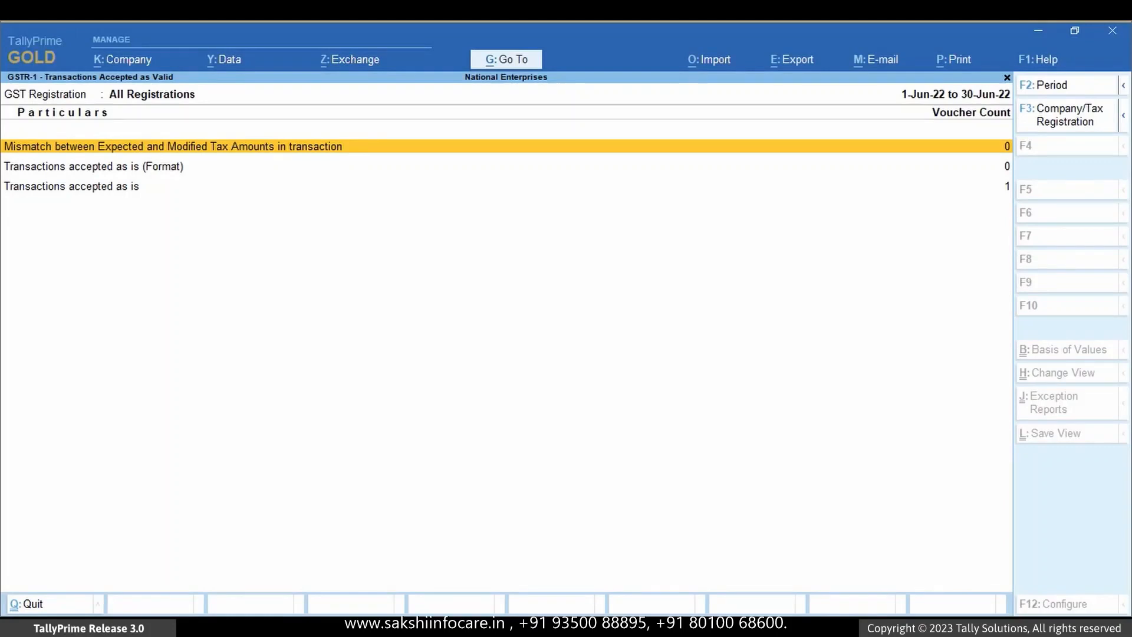
{"action": "key", "text": "Down"}
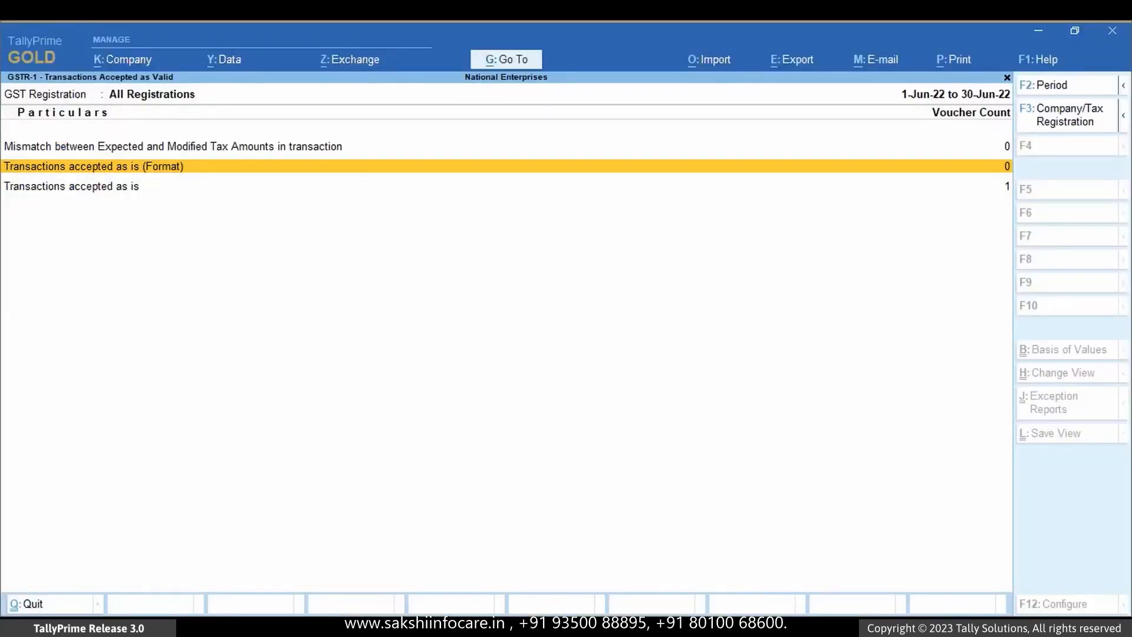
{"action": "key", "text": "Down"}
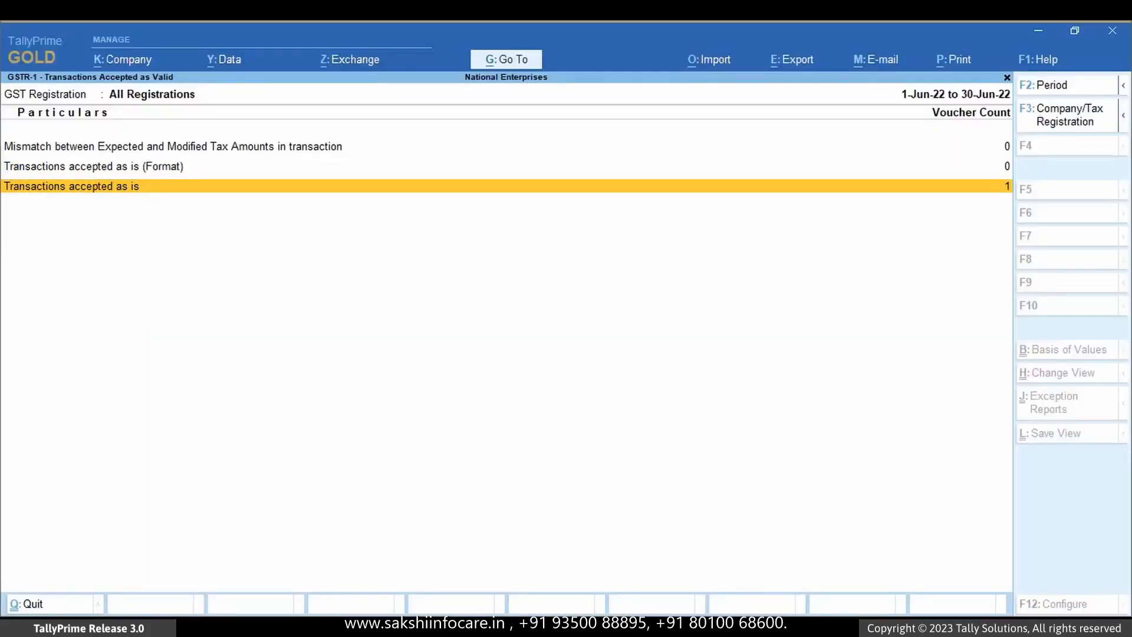
{"action": "key", "text": "Return"}
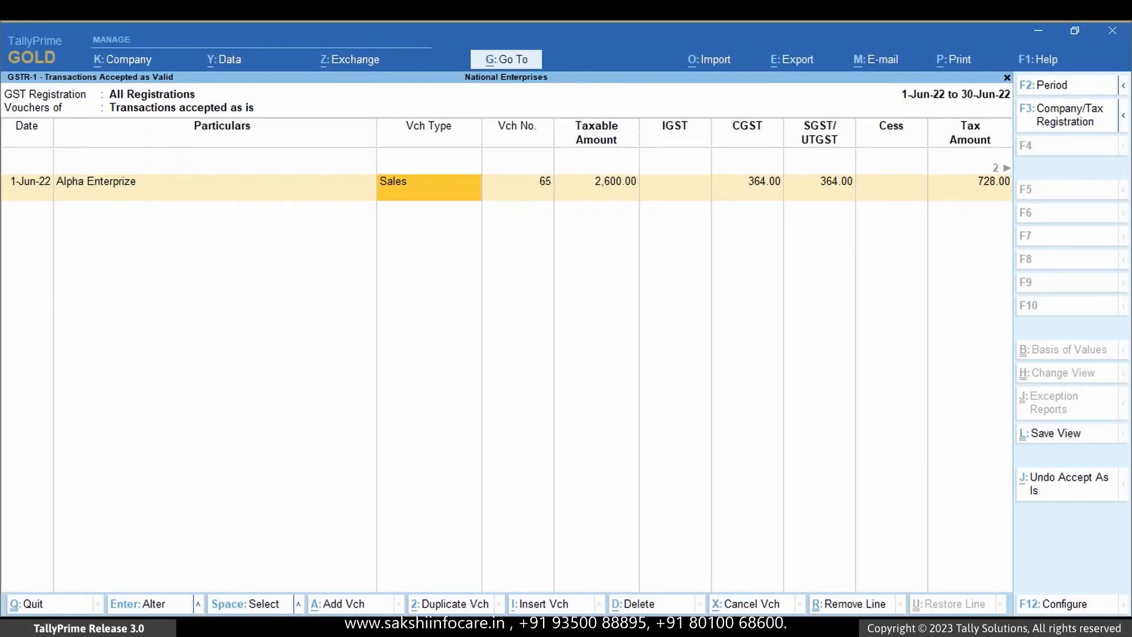
Undo Accept As Is for the Alpha Enterprize sales voucher and return to the GSTR-1 summary.
{"action": "key", "text": "space"}
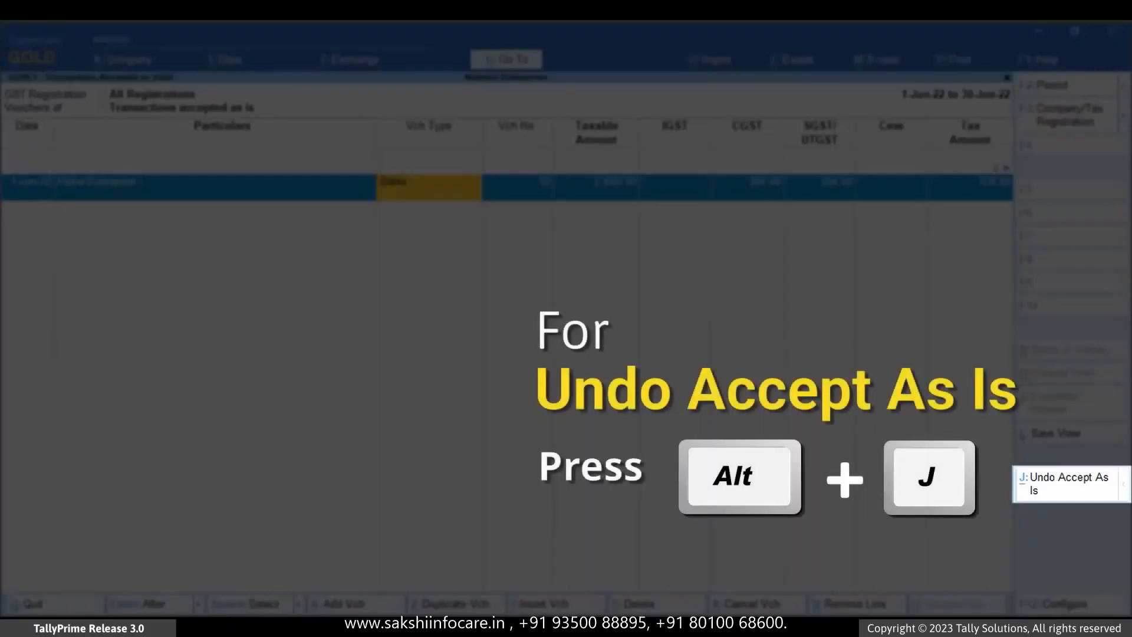
{"action": "key", "text": "alt+j"}
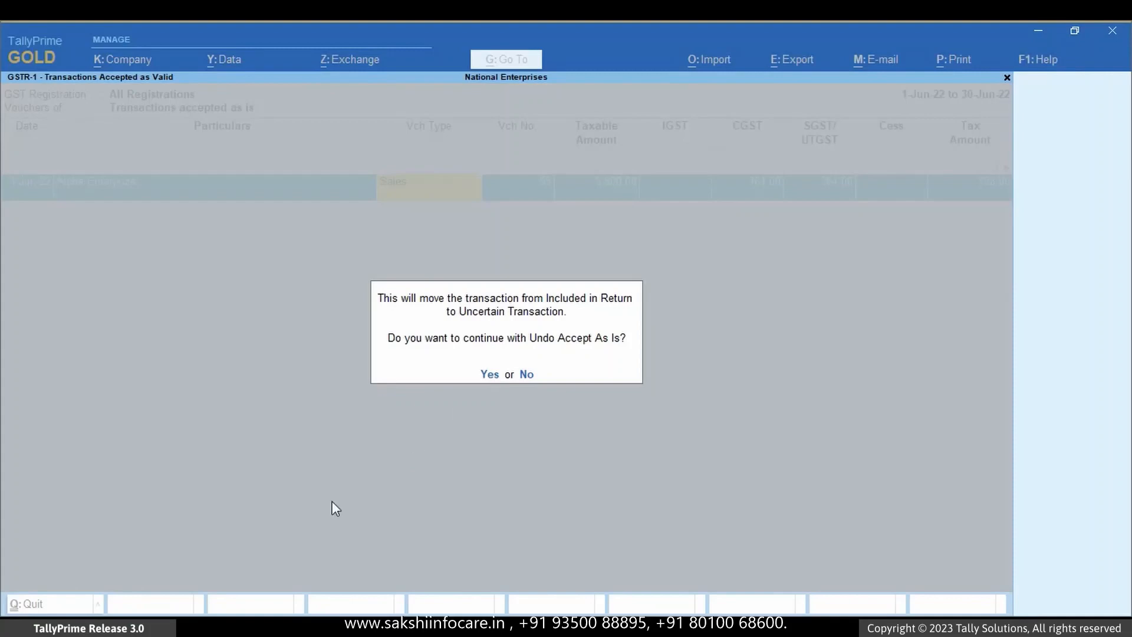
{"action": "key", "text": "y"}
{"action": "key", "text": "Escape"}
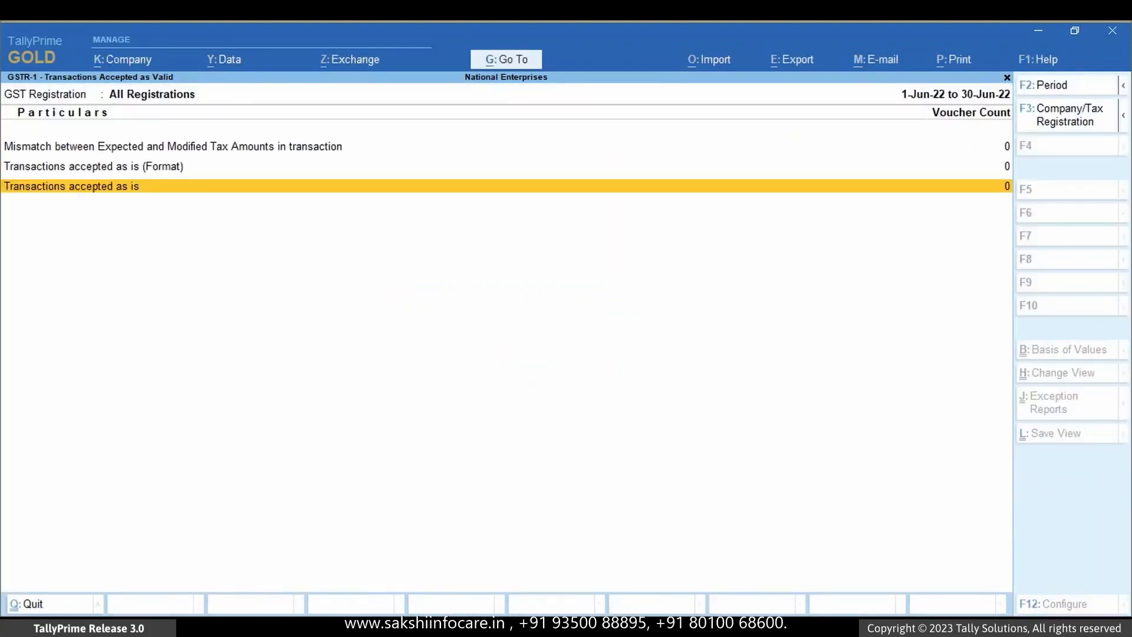
{"action": "key", "text": "Escape"}
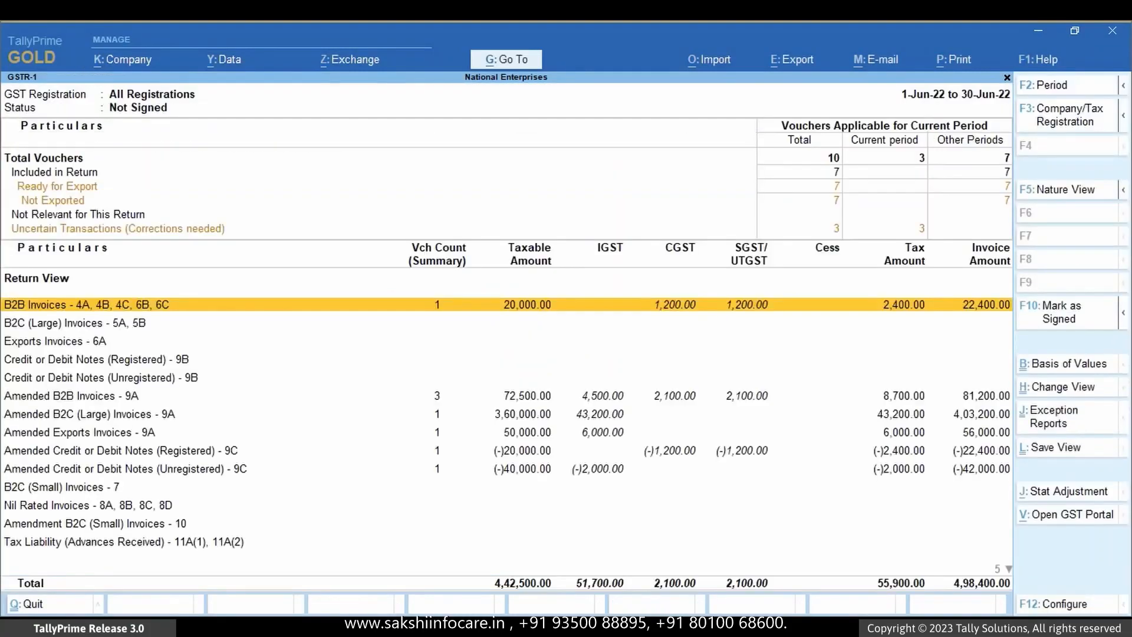
Reopen the list of uncertain vouchers with overridden GST Rate Details from the GSTR-1 summary.
{"action": "key", "text": "Up"}
{"action": "key", "text": "Return"}
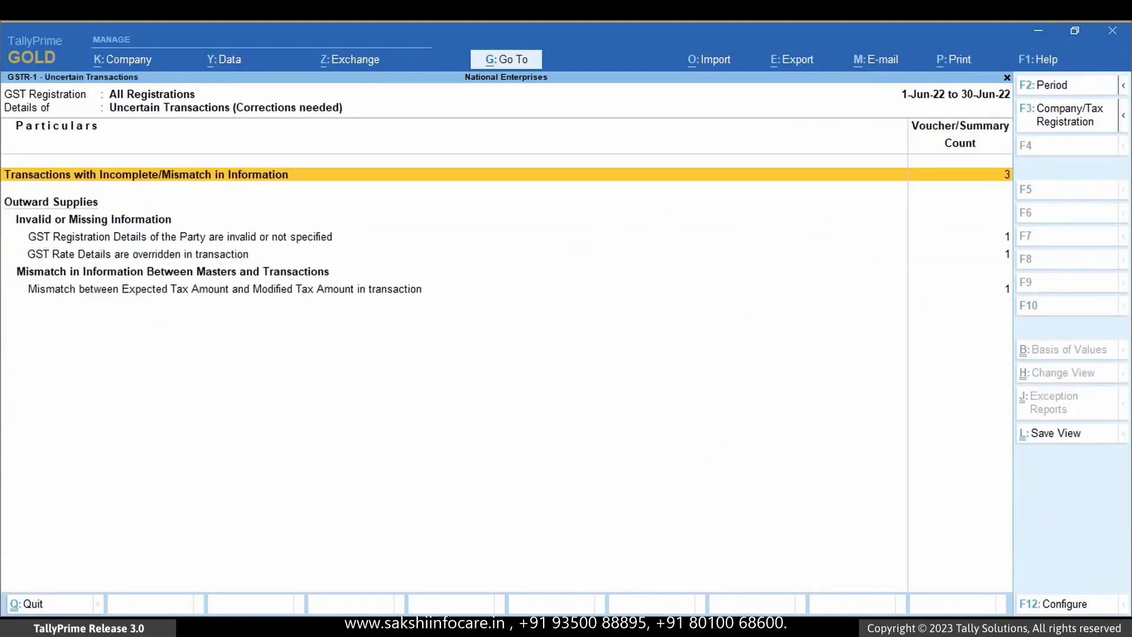
{"action": "key", "text": "Down"}
{"action": "key", "text": "Down"}
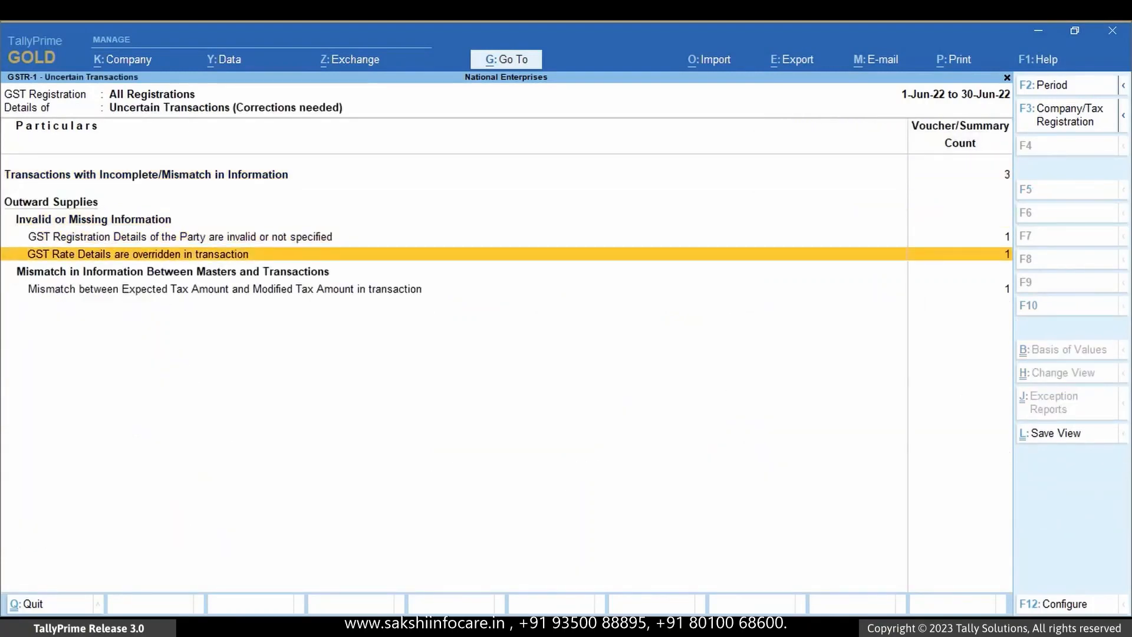
{"action": "key", "text": "Return"}
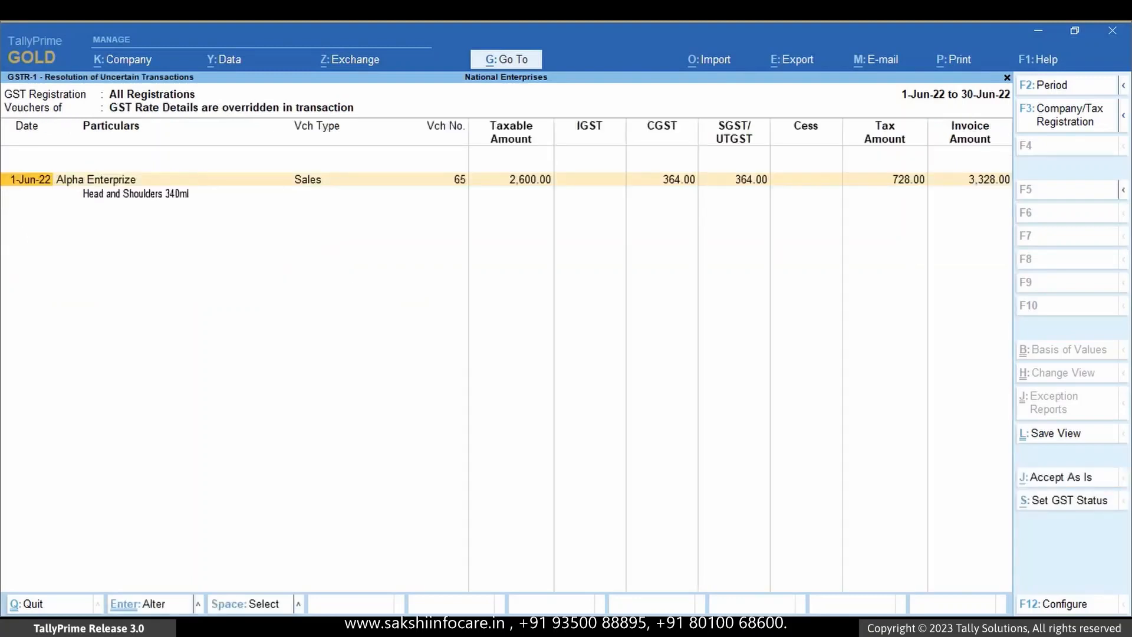